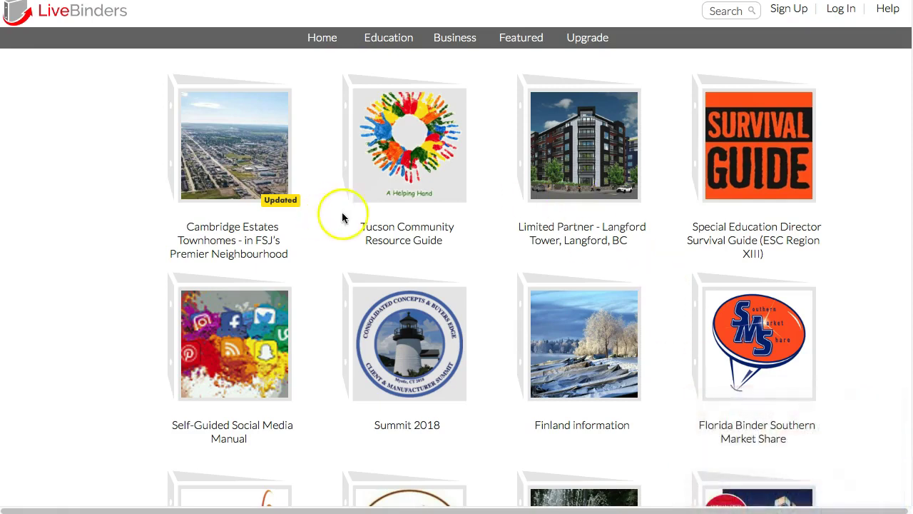
Step: Open the Cambridge Estates binder and go through Availability Site Map to Cash Flow > Executive Townhomes
{"action": "left_click", "coordinate": [226, 158]}
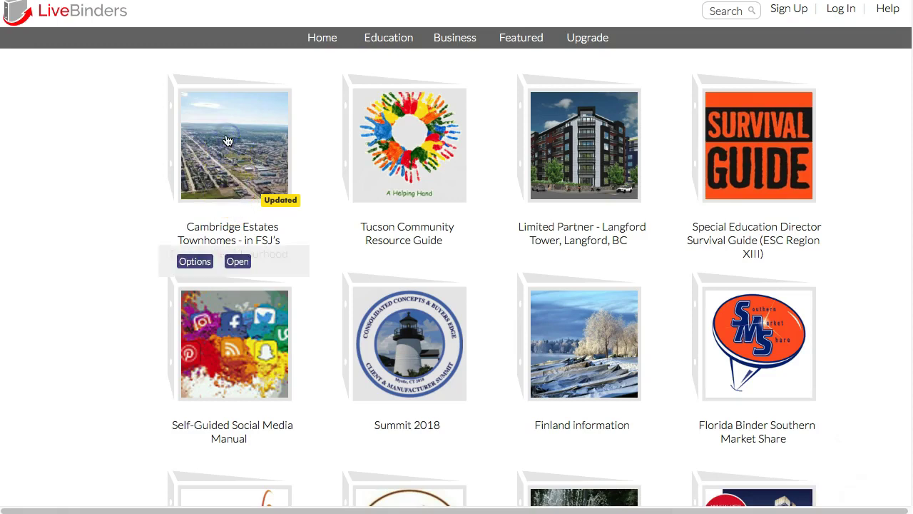
{"action": "left_click", "coordinate": [228, 141]}
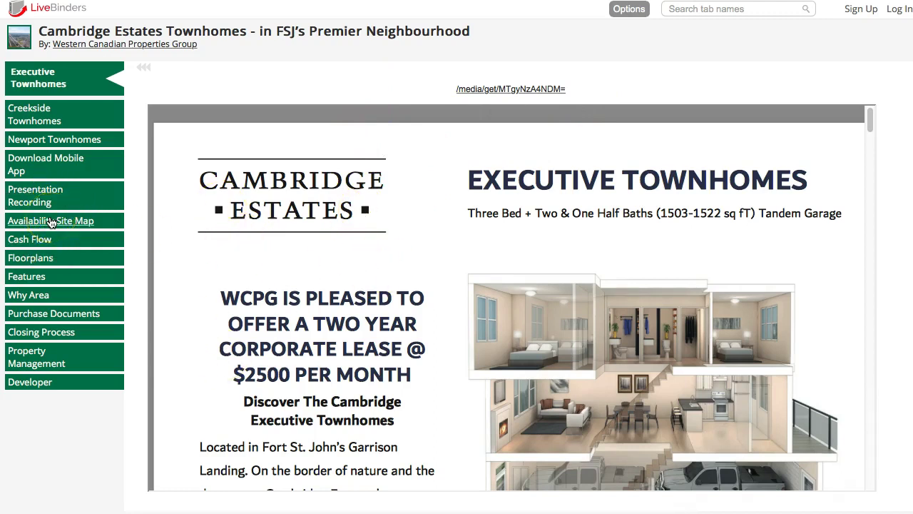
{"action": "left_click", "coordinate": [51, 222]}
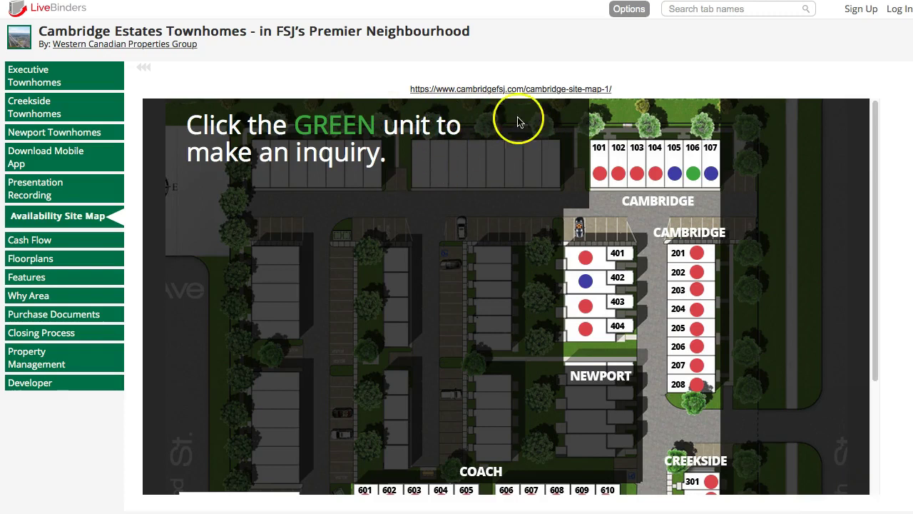
{"action": "left_click", "coordinate": [41, 243]}
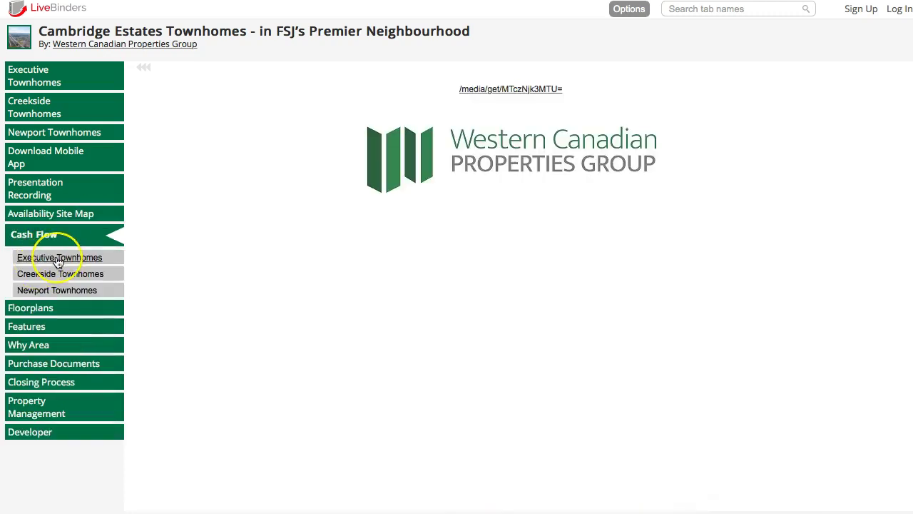
{"action": "left_click", "coordinate": [57, 260]}
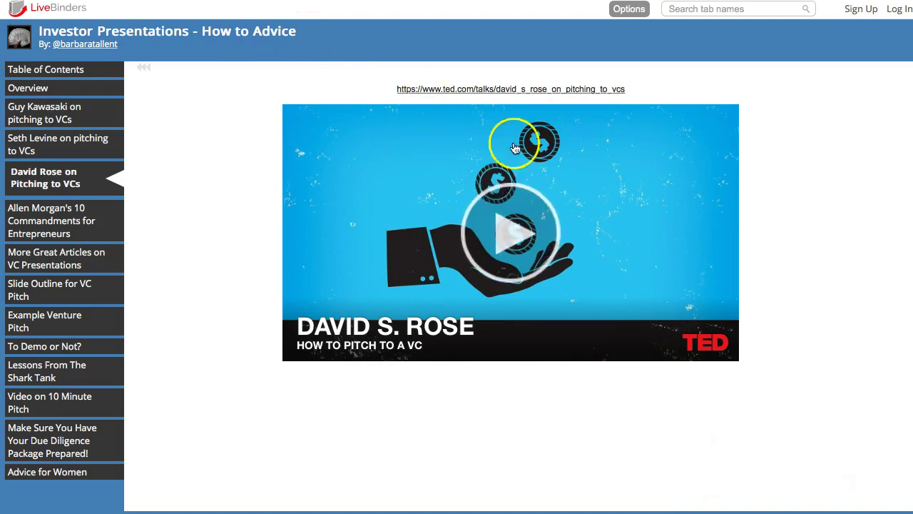
Step: Browse the binder's Table of Contents, Presentation slides and Cheat Sheet for Pitch
{"action": "left_click", "coordinate": [41, 72]}
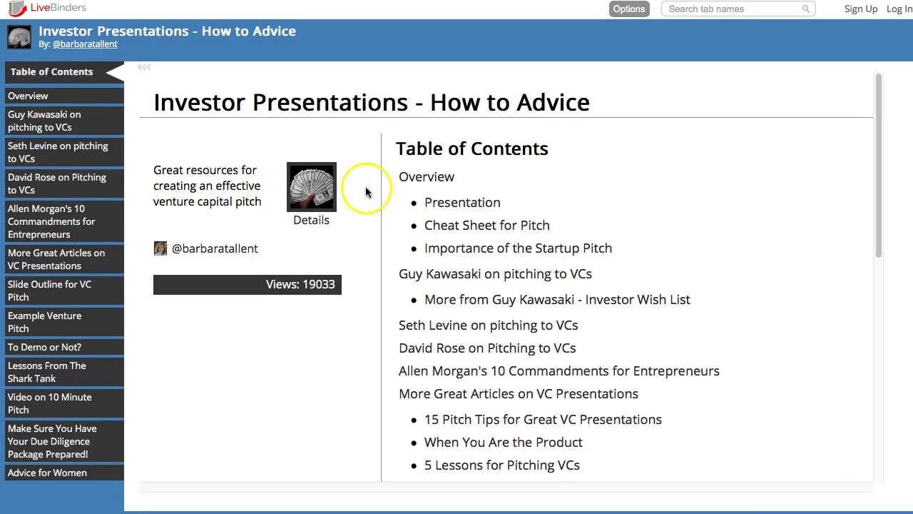
{"action": "left_click", "coordinate": [463, 203]}
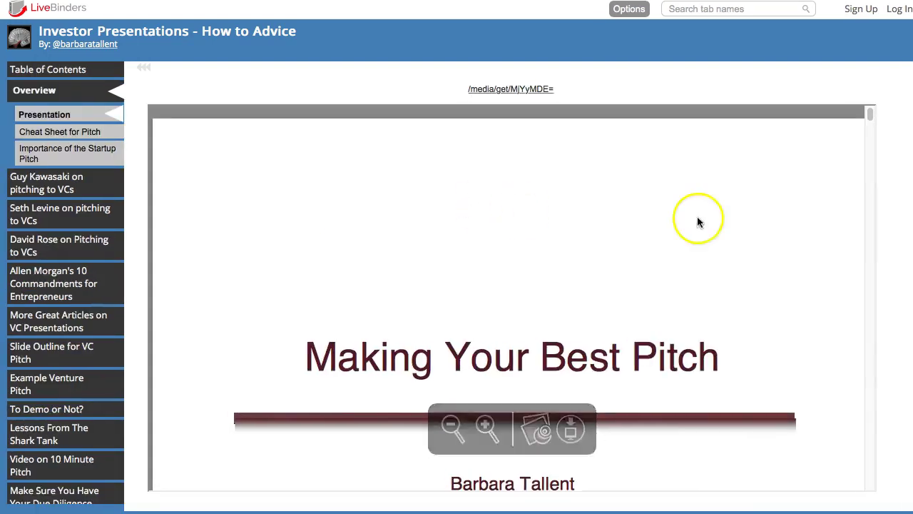
{"action": "mouse_move", "coordinate": [870, 114]}
{"action": "left_mouse_down"}
{"action": "mouse_move", "coordinate": [867, 224]}
{"action": "mouse_move", "coordinate": [863, 78]}
{"action": "left_mouse_up"}
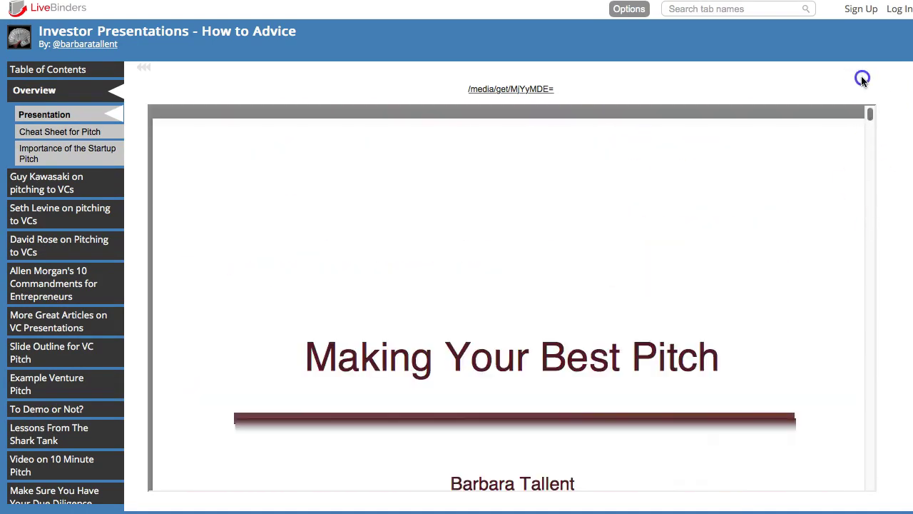
{"action": "left_click", "coordinate": [91, 134]}
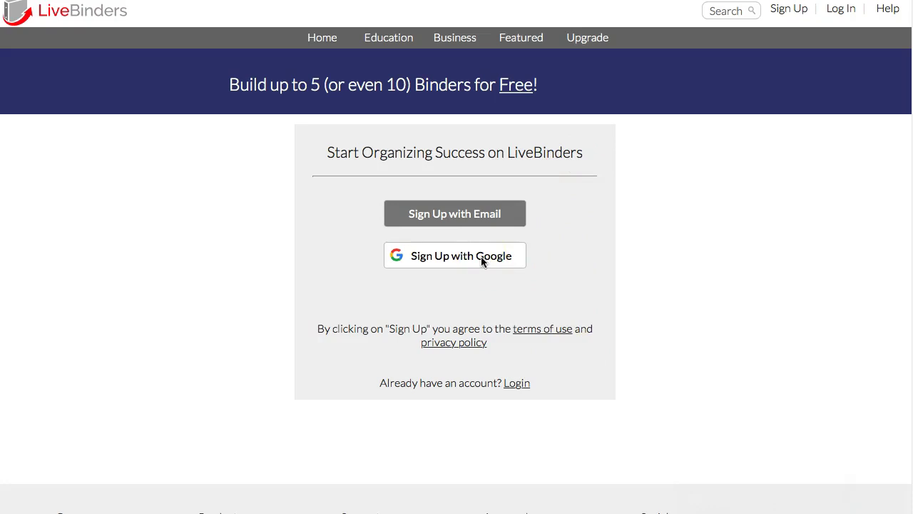
Step: Sign up with Google to reach the My binders page
{"action": "left_click", "coordinate": [618, 6]}
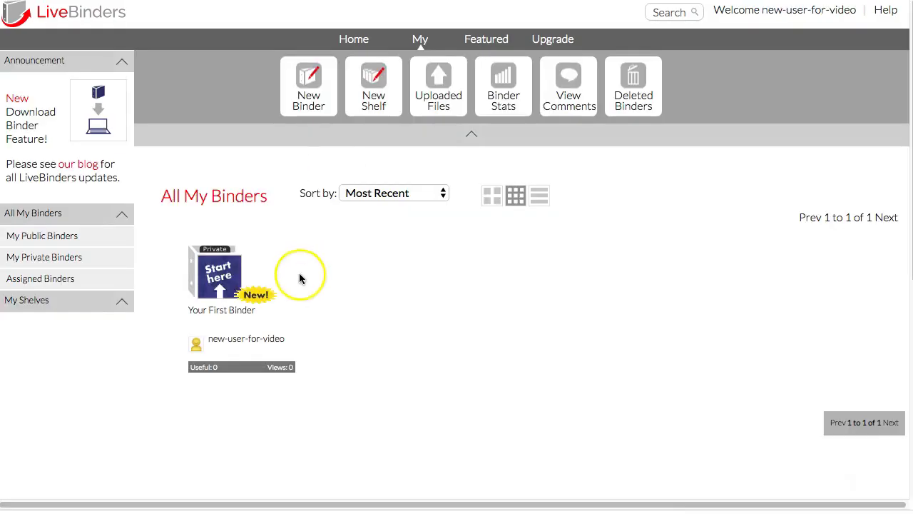
{"action": "mouse_move", "coordinate": [217, 274]}
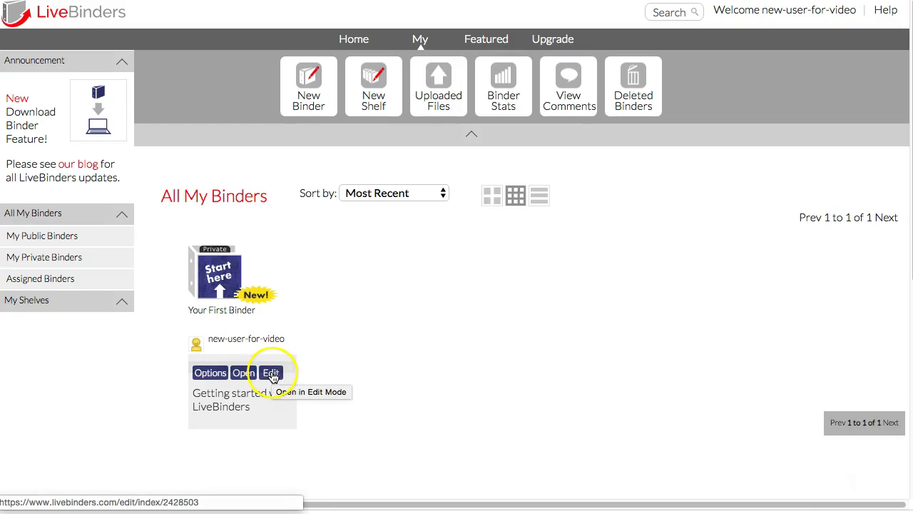
Step: Open Your First Binder in edit mode and scroll through its getting-started instructions
{"action": "left_click", "coordinate": [271, 374]}
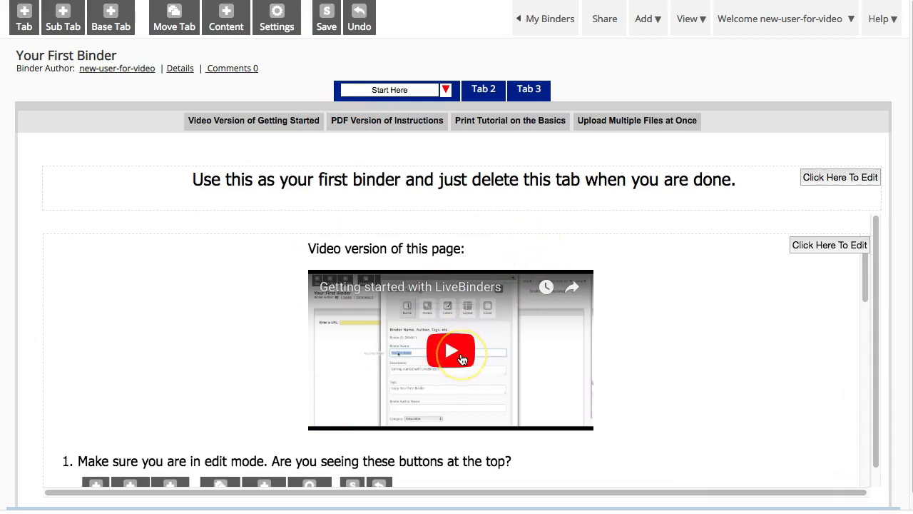
{"action": "scroll", "coordinate": [461, 363], "scroll_direction": "down", "scroll_amount": 1}
{"action": "scroll", "coordinate": [460, 367], "scroll_direction": "down", "scroll_amount": 3}
{"action": "scroll", "coordinate": [462, 369], "scroll_direction": "down", "scroll_amount": 2}
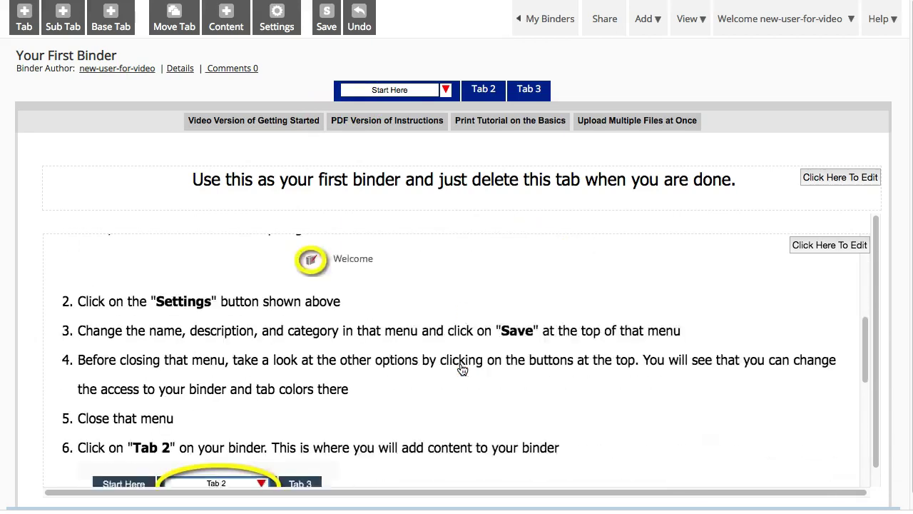
{"action": "scroll", "coordinate": [462, 368], "scroll_direction": "down", "scroll_amount": 3}
{"action": "scroll", "coordinate": [462, 369], "scroll_direction": "up", "scroll_amount": 10}
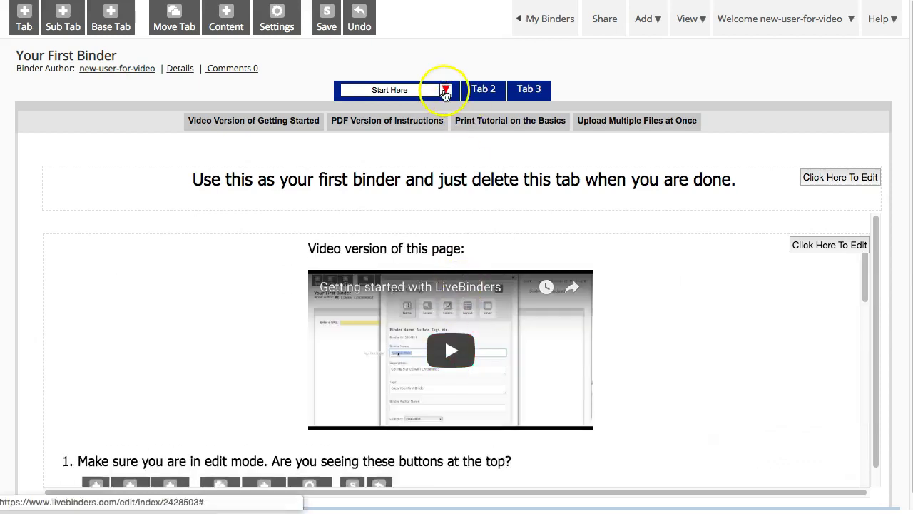
Step: Check the Start Here tab's options without changes, then select Tab 2
{"action": "left_click", "coordinate": [445, 91]}
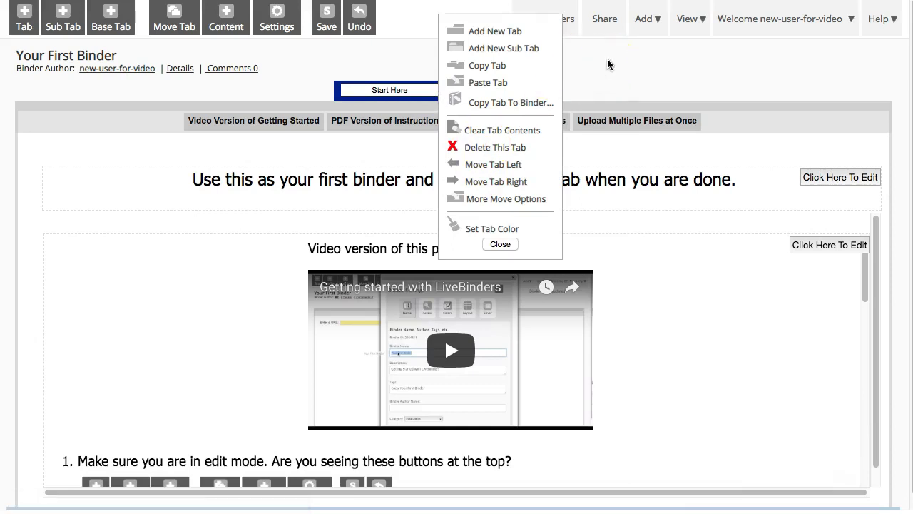
{"action": "left_click", "coordinate": [500, 245]}
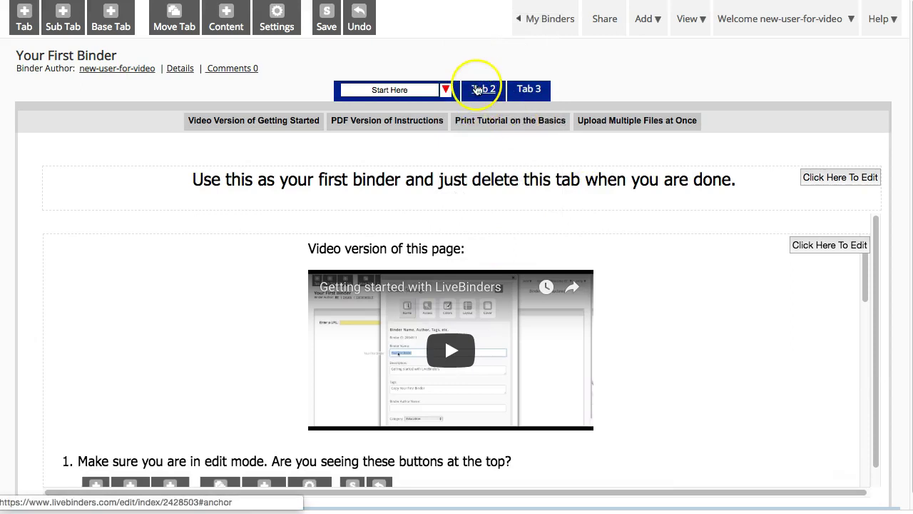
{"action": "left_click", "coordinate": [476, 89]}
Step: Rename Tab 2 to 'New tab name' and show the Add Content choices
{"action": "left_click", "coordinate": [464, 90]}
{"action": "type", "text": "New tab name"}
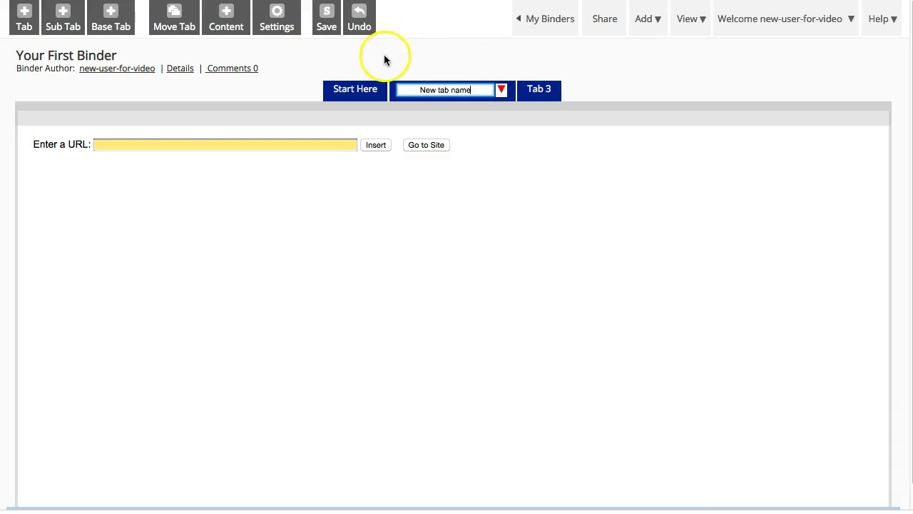
{"action": "left_click", "coordinate": [227, 19]}
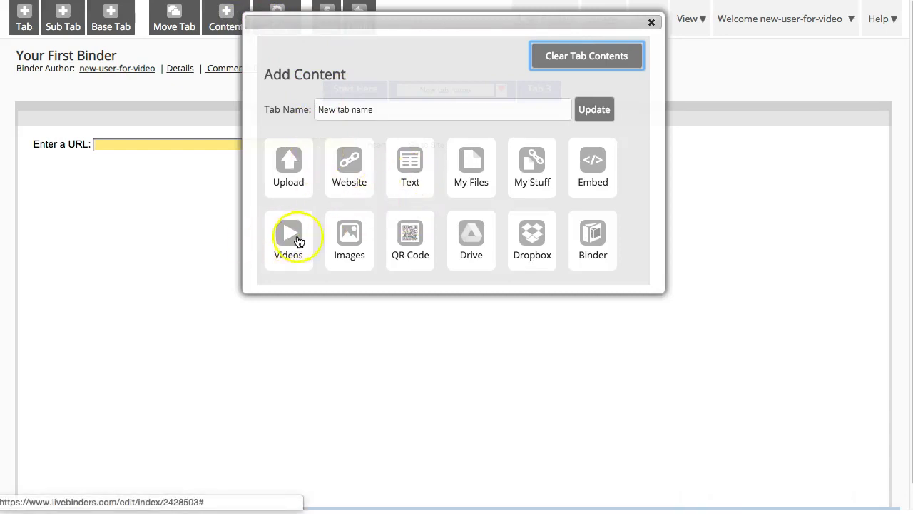
Step: Upload binders_on_shelf.jpg as the tab's content and return to the binder
{"action": "left_click", "coordinate": [285, 175]}
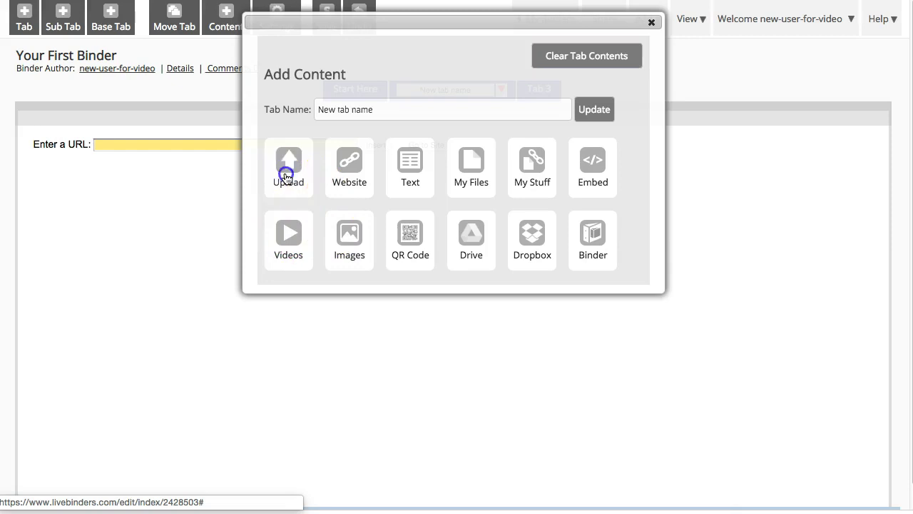
{"action": "left_click", "coordinate": [315, 355]}
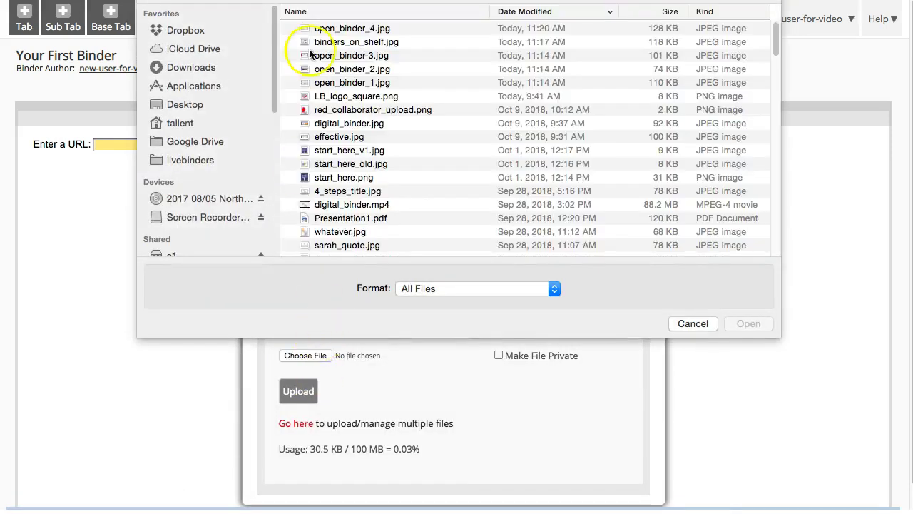
{"action": "left_click", "coordinate": [333, 41]}
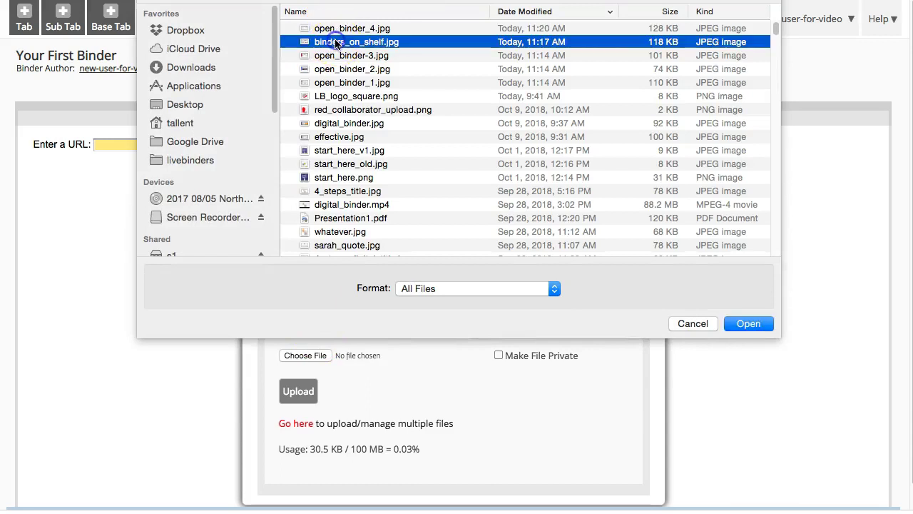
{"action": "left_click", "coordinate": [751, 324]}
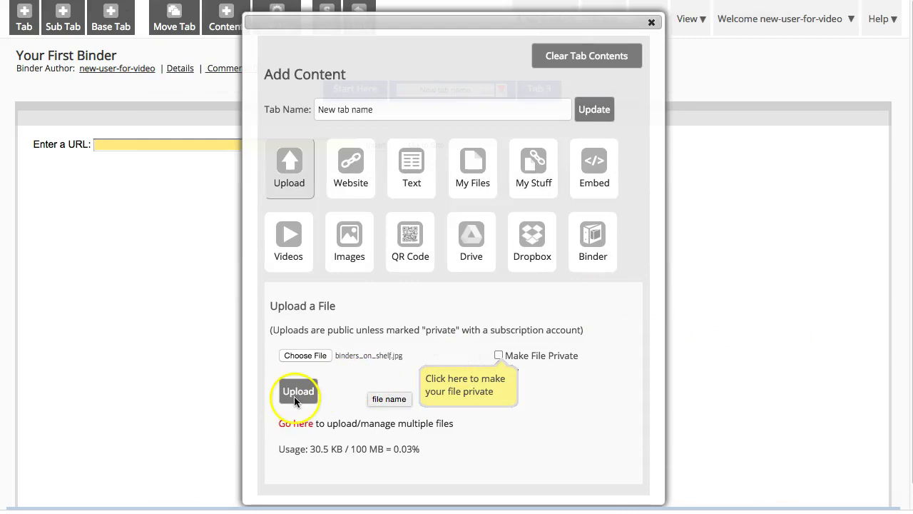
{"action": "left_click", "coordinate": [293, 395]}
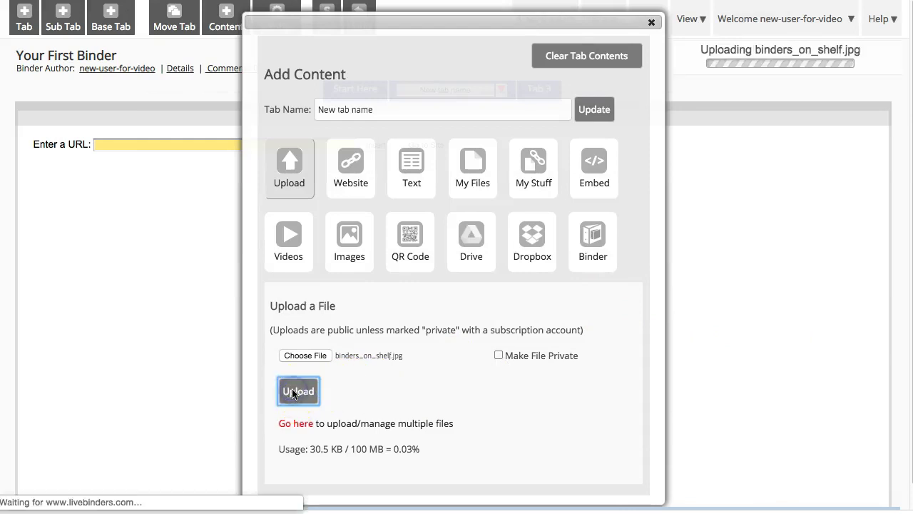
{"action": "left_click", "coordinate": [651, 25]}
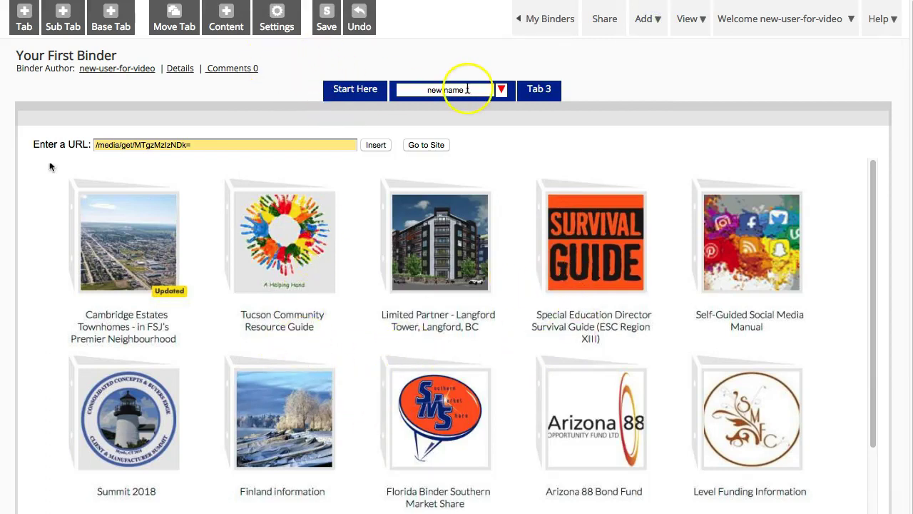
Step: Add a 'New sub tab' under the 'new name' tab, then a second one
{"action": "left_click", "coordinate": [502, 90]}
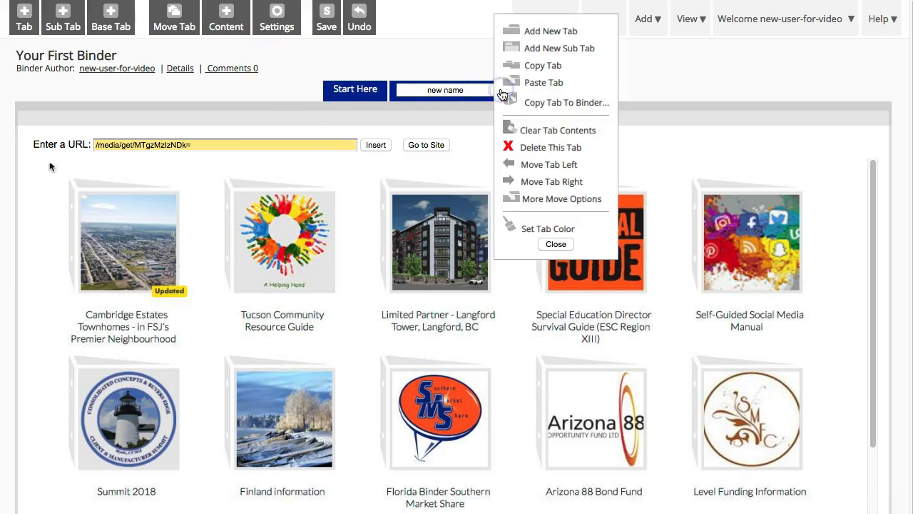
{"action": "left_click", "coordinate": [538, 49]}
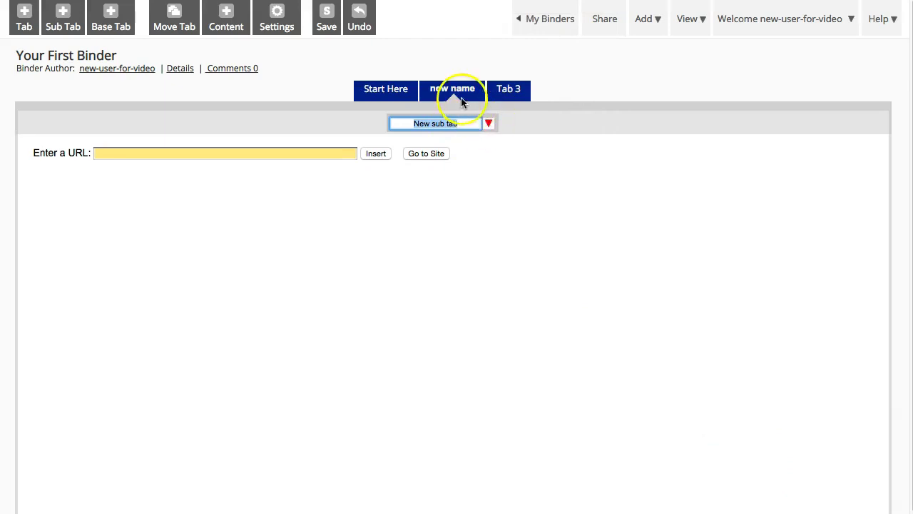
{"action": "left_click", "coordinate": [491, 125]}
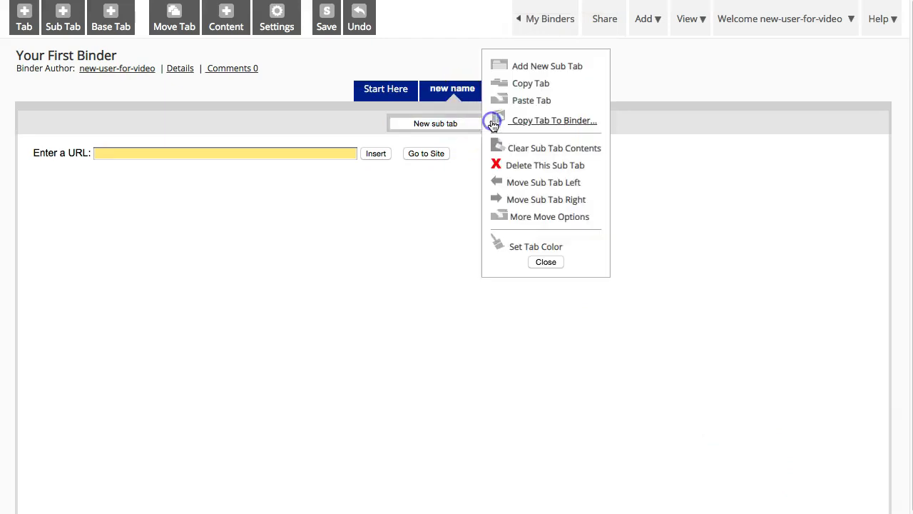
{"action": "left_click", "coordinate": [516, 66]}
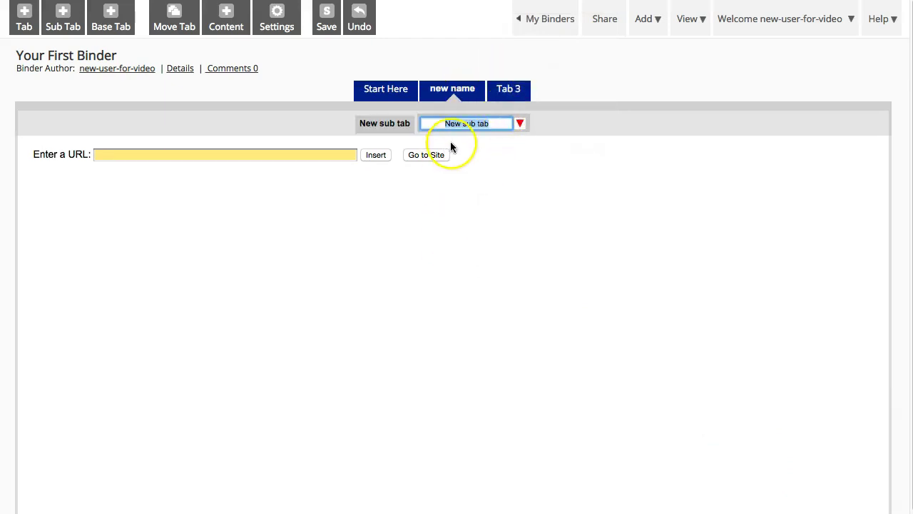
Step: Finish the sub tab name and open Binder Settings, selecting the binder name
{"action": "left_click", "coordinate": [289, 54]}
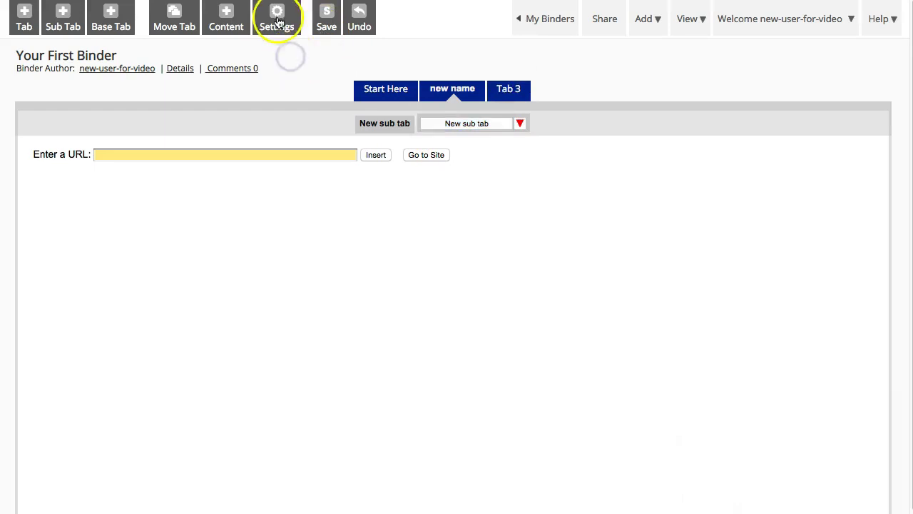
{"action": "left_click", "coordinate": [278, 29]}
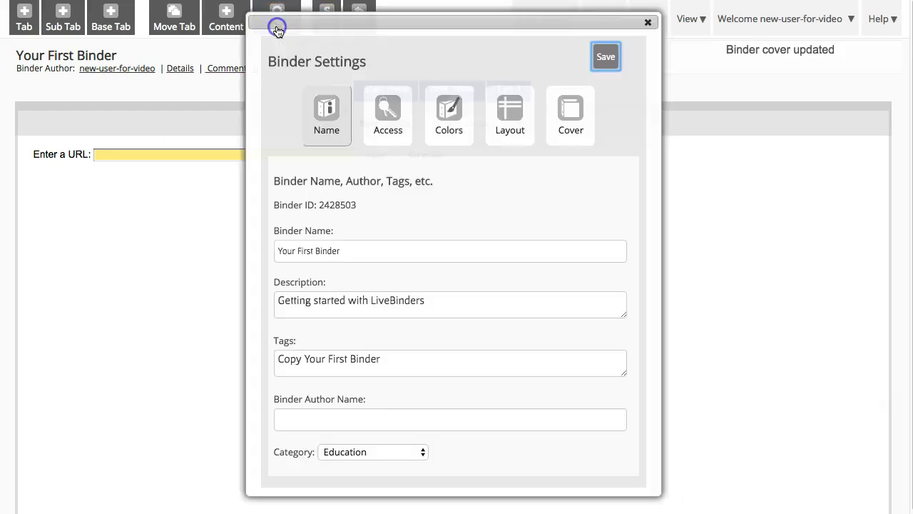
{"action": "triple_click", "coordinate": [356, 249]}
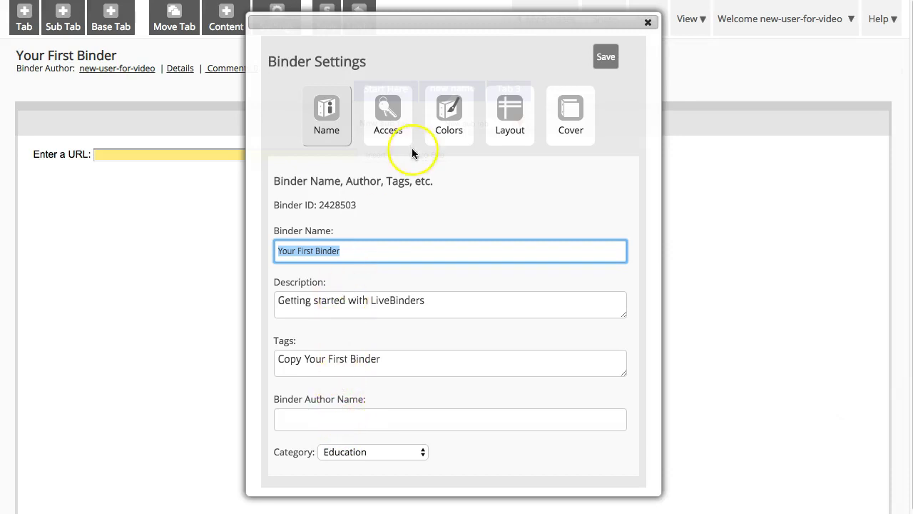
Step: Change the default tab colour from dark blue to bright red (#ff0026)
{"action": "left_click", "coordinate": [439, 123]}
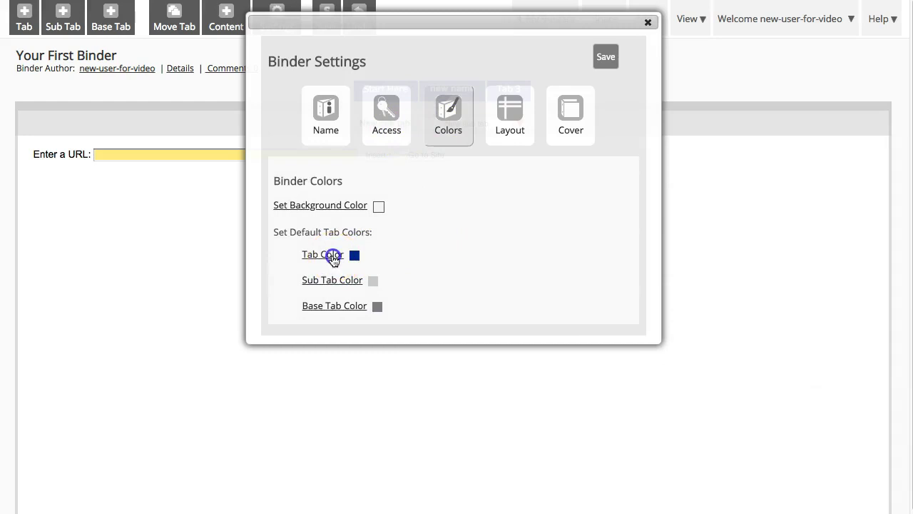
{"action": "left_click", "coordinate": [333, 260]}
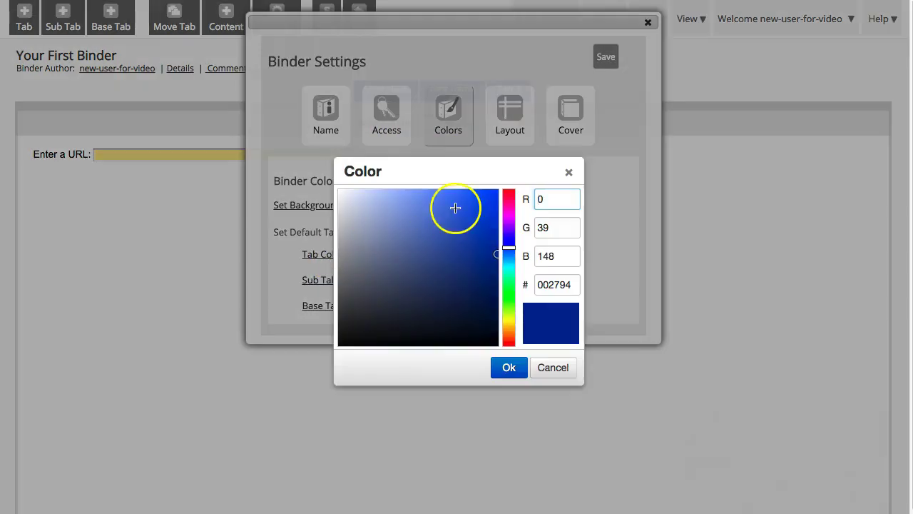
{"action": "left_click_drag", "start_coordinate": [505, 247], "coordinate": [508, 191]}
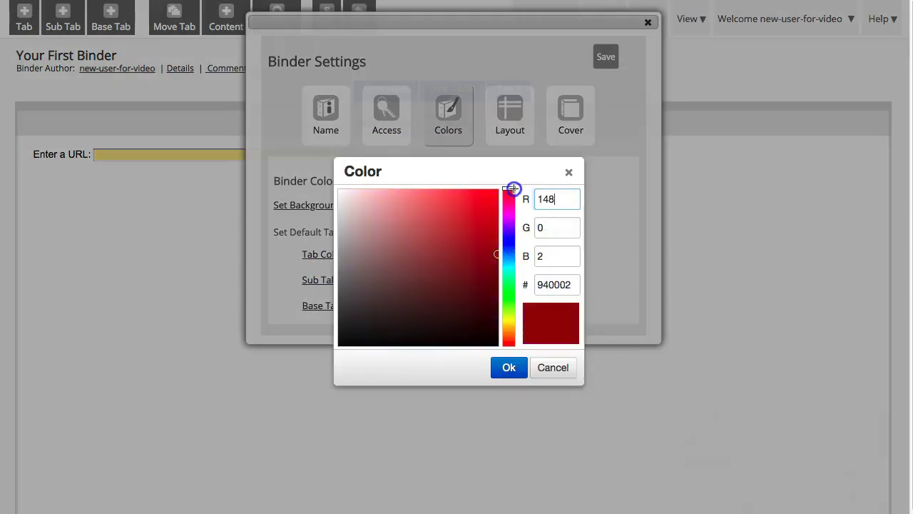
{"action": "left_click_drag", "start_coordinate": [481, 254], "coordinate": [498, 191]}
{"action": "left_click", "coordinate": [509, 367]}
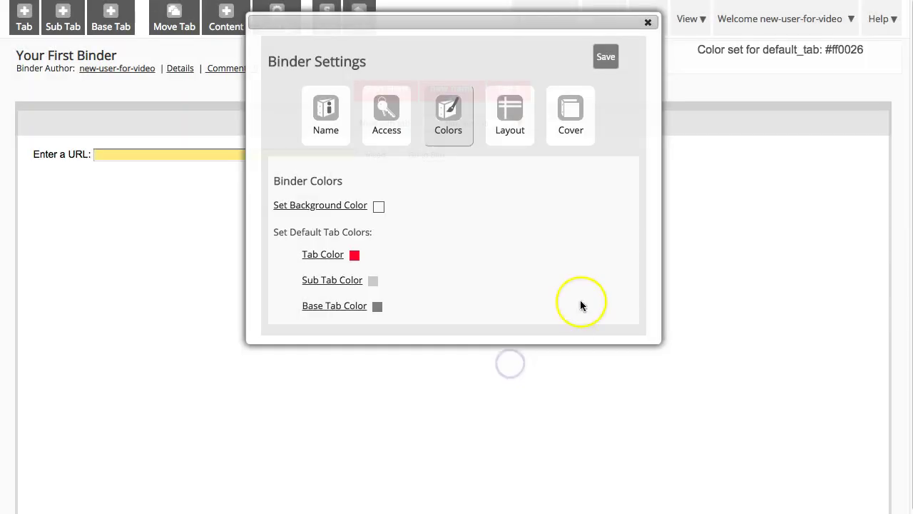
Step: Set Tab Layout to Side Tabs - Left, Overview to 1st Tab, Table of Contents to 2nd Tab
{"action": "left_click", "coordinate": [511, 114]}
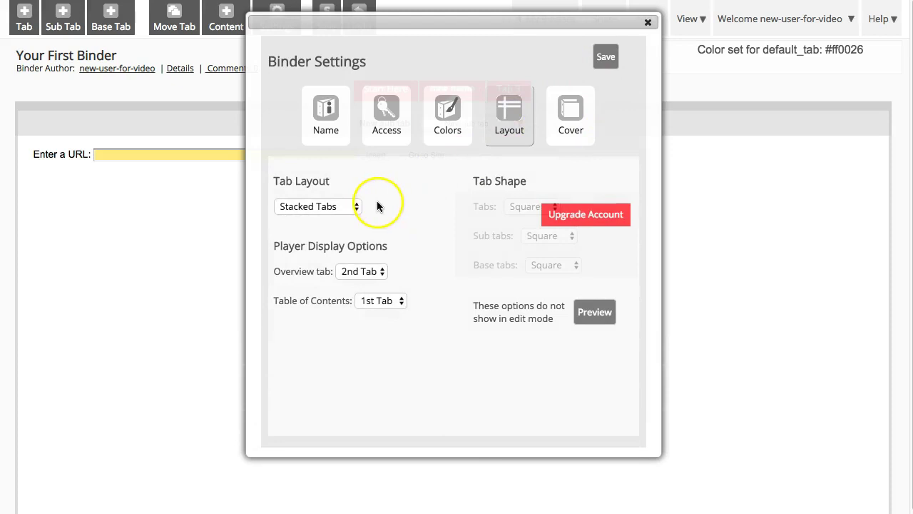
{"action": "left_click", "coordinate": [354, 206]}
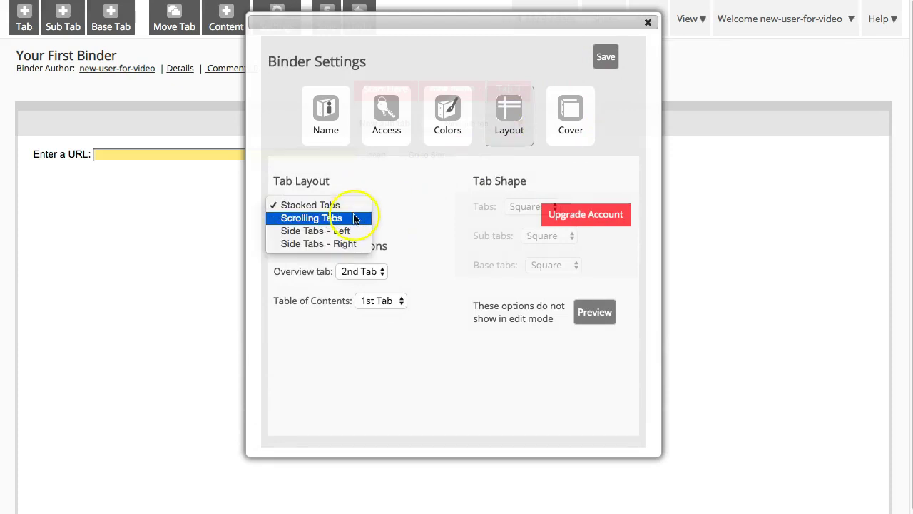
{"action": "left_click", "coordinate": [354, 231]}
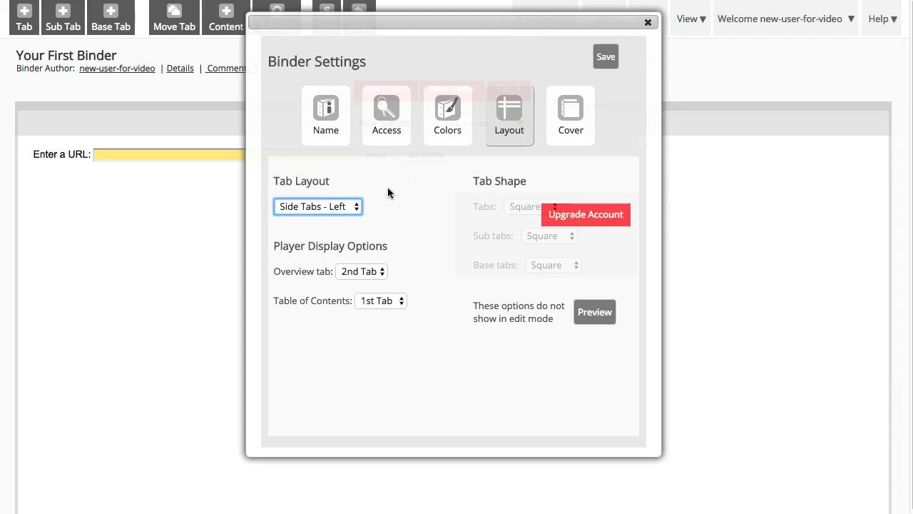
{"action": "left_click", "coordinate": [380, 272]}
{"action": "left_click", "coordinate": [380, 257]}
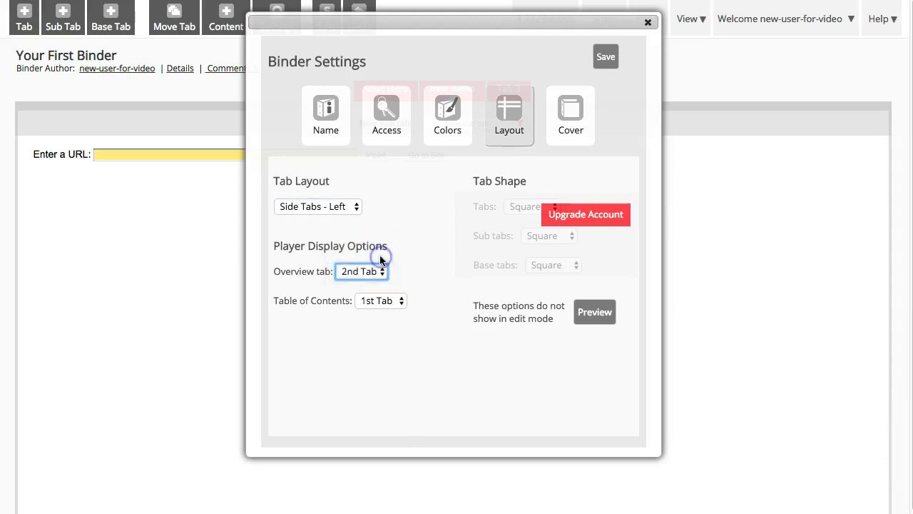
{"action": "left_click", "coordinate": [399, 304]}
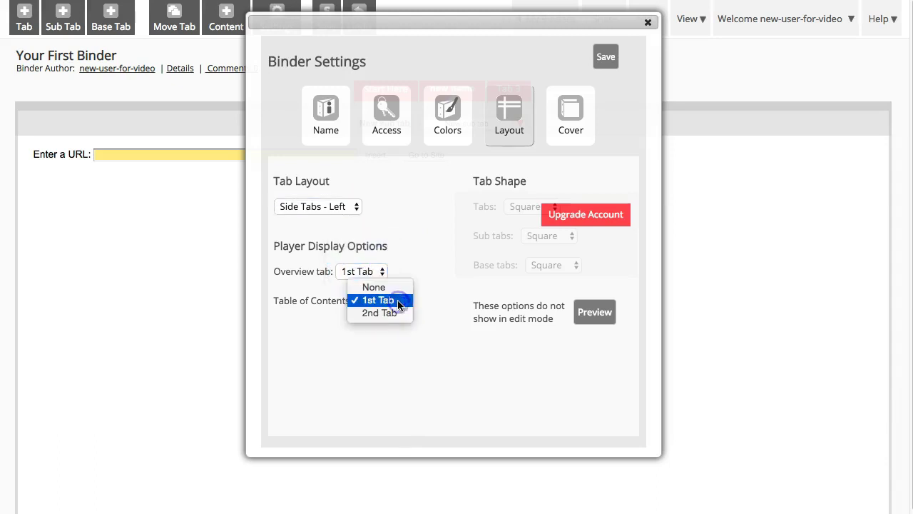
{"action": "left_click", "coordinate": [394, 319]}
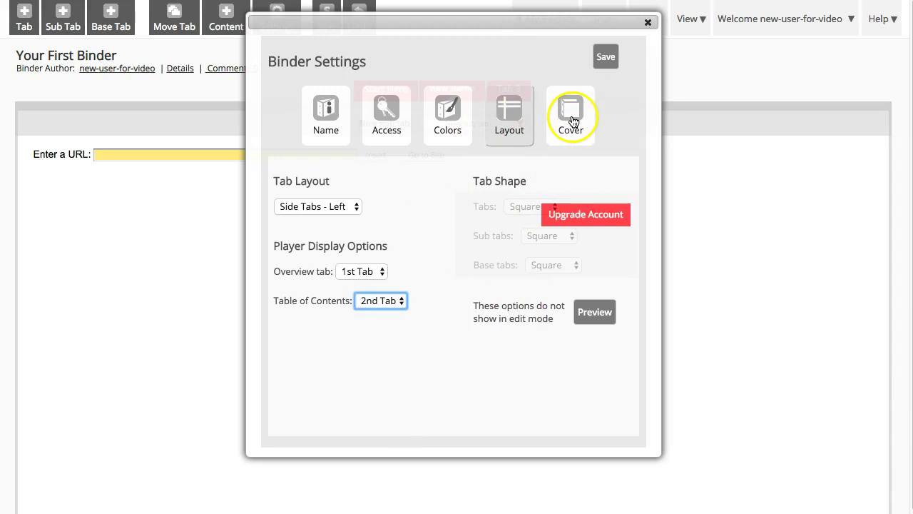
Step: Upload LB_logo_square.png under Cover and save the binder
{"action": "left_click", "coordinate": [572, 120]}
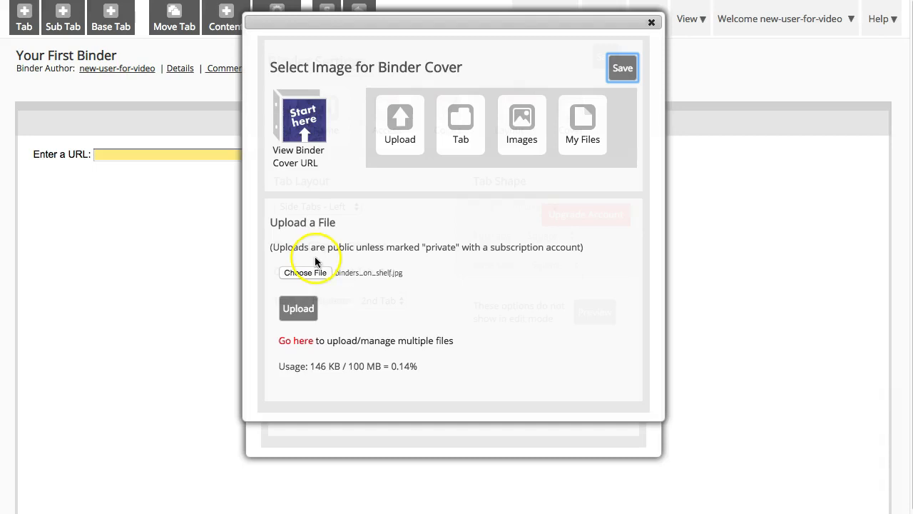
{"action": "left_click", "coordinate": [310, 278]}
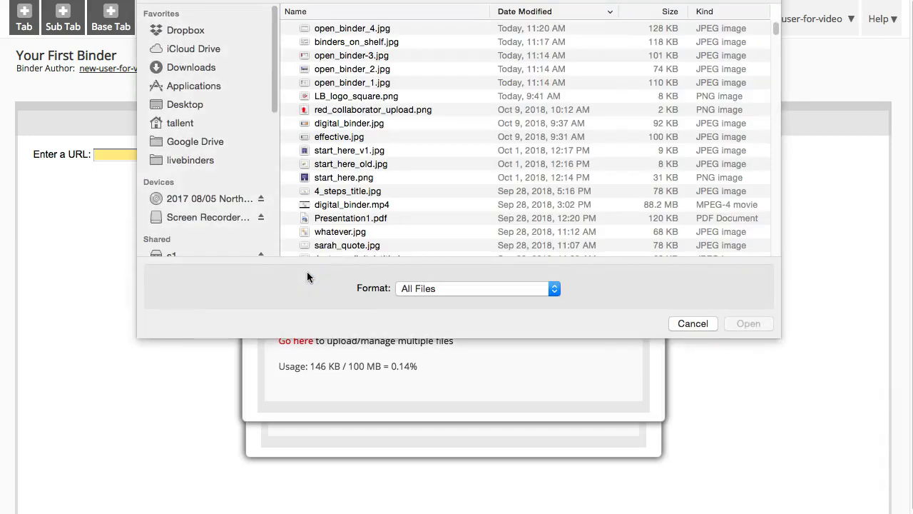
{"action": "left_click", "coordinate": [339, 100]}
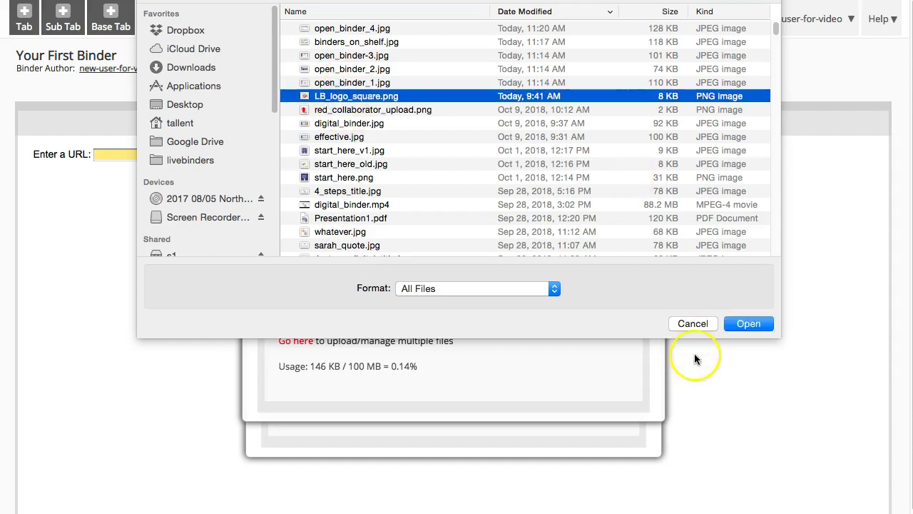
{"action": "left_click", "coordinate": [743, 325]}
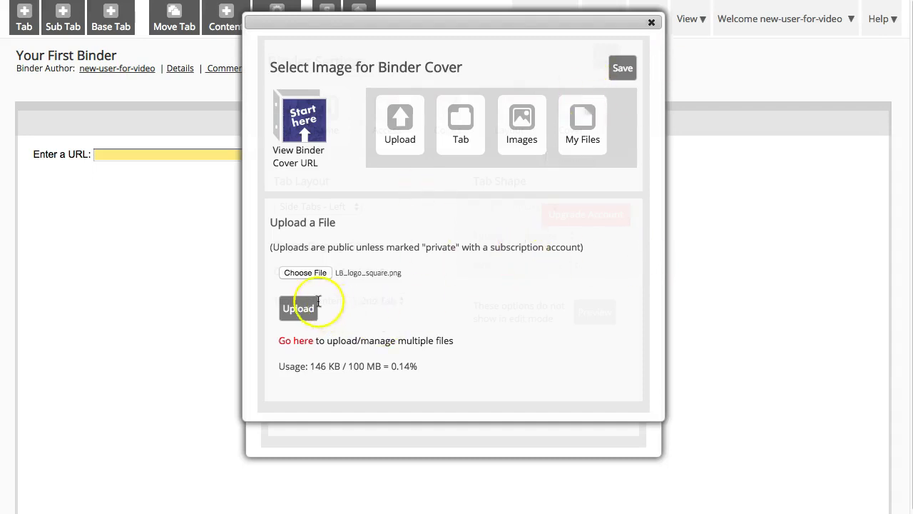
{"action": "left_click", "coordinate": [298, 309]}
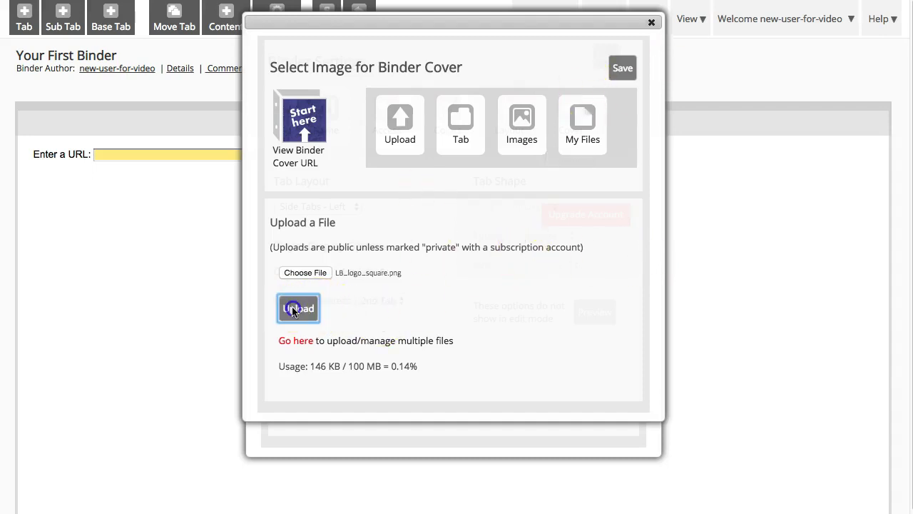
{"action": "left_click", "coordinate": [619, 72]}
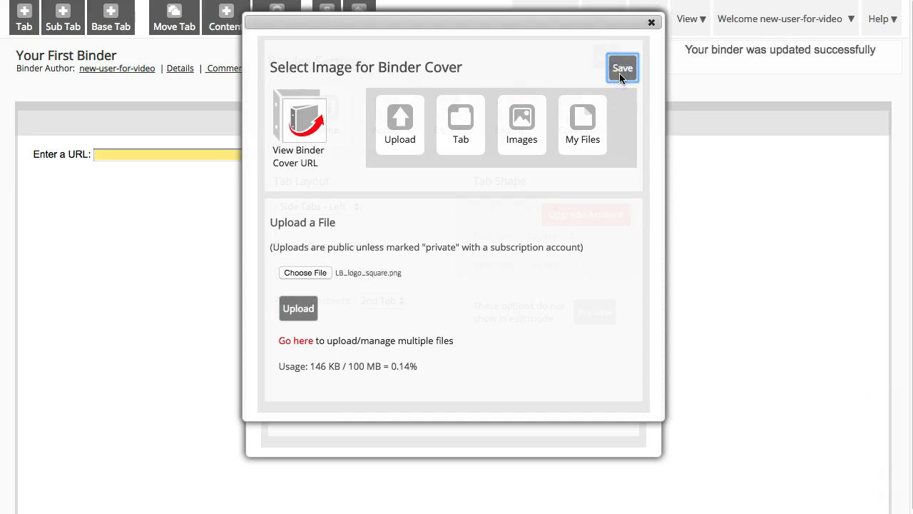
Step: Close the cover options and keep the binder's access Private – Copy Disabled, with no key
{"action": "left_click", "coordinate": [651, 22]}
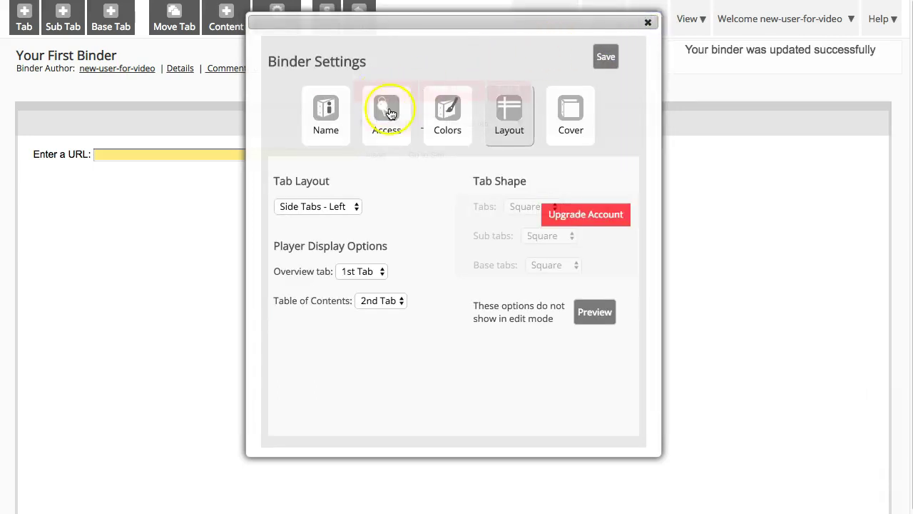
{"action": "left_click", "coordinate": [397, 129]}
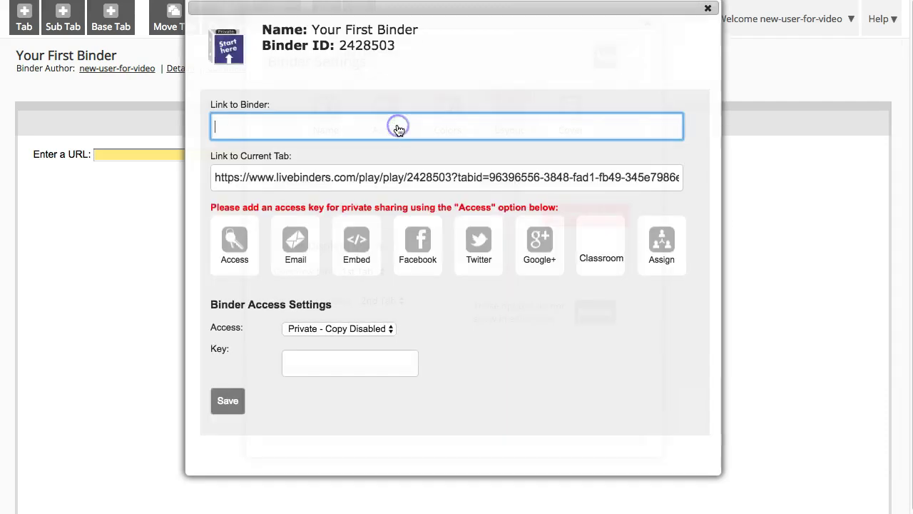
{"action": "left_click", "coordinate": [357, 133]}
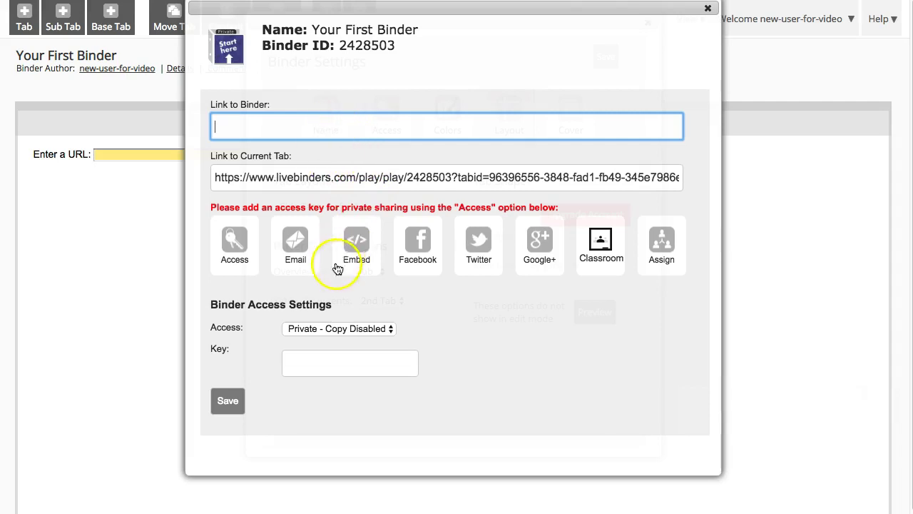
{"action": "left_click", "coordinate": [334, 329]}
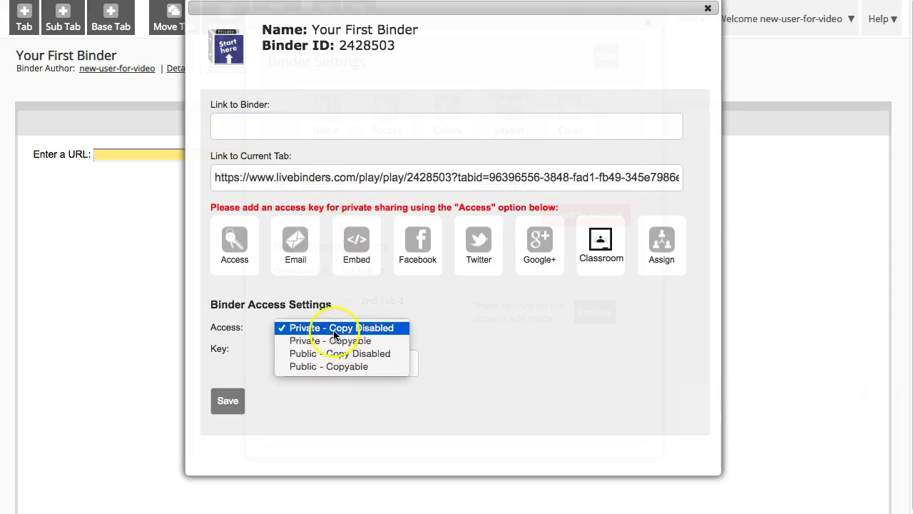
{"action": "left_click", "coordinate": [333, 328]}
{"action": "left_click", "coordinate": [333, 362]}
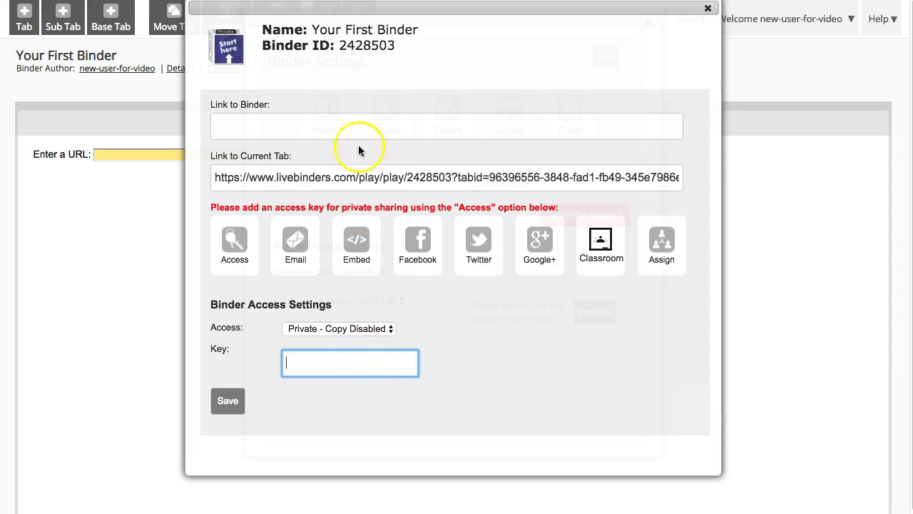
Step: Close the sharing and access window and the Binder Settings
{"action": "left_click", "coordinate": [707, 12]}
{"action": "mouse_move", "coordinate": [674, 69]}
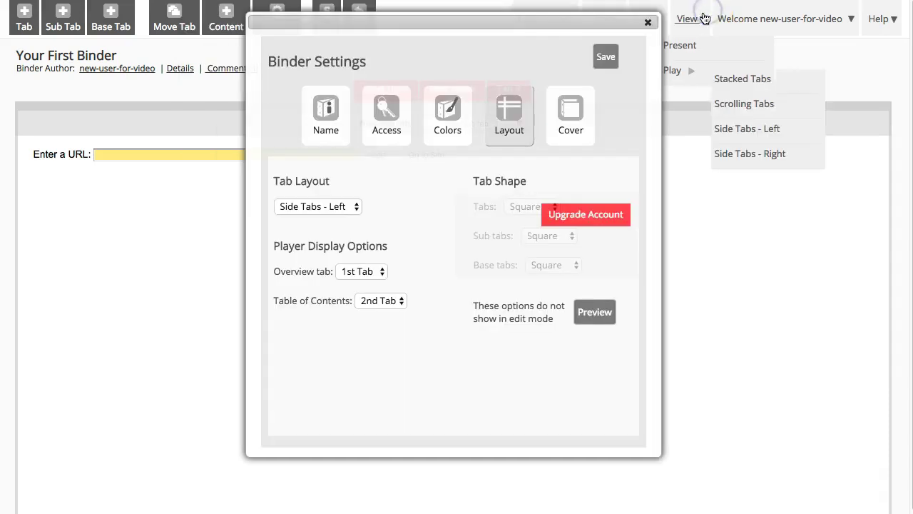
{"action": "left_click", "coordinate": [649, 24]}
{"action": "left_click", "coordinate": [649, 24]}
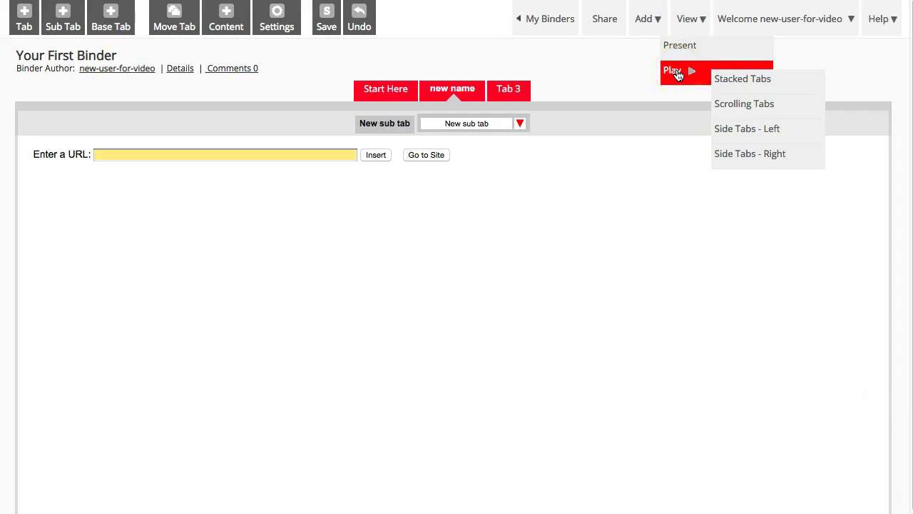
Step: Preview the binder in play mode, viewing the Table of Contents and new name tab
{"action": "left_click", "coordinate": [678, 73]}
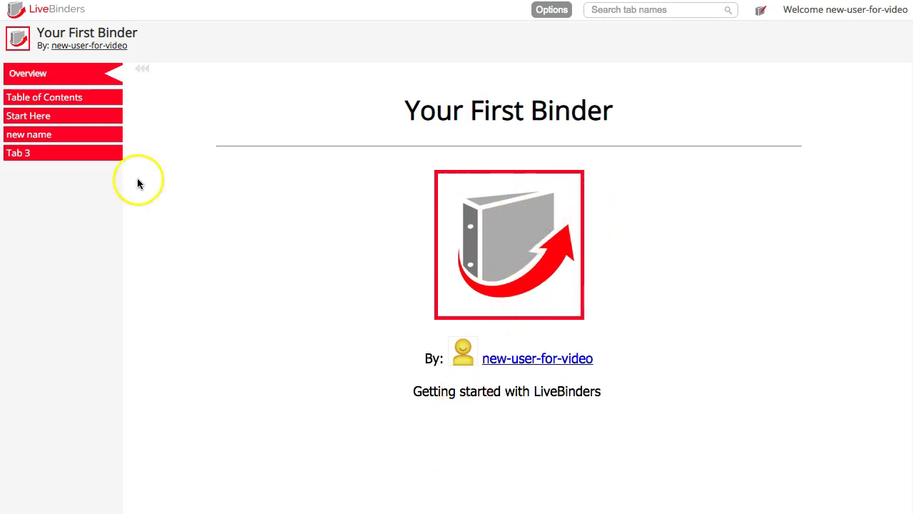
{"action": "left_click", "coordinate": [41, 99]}
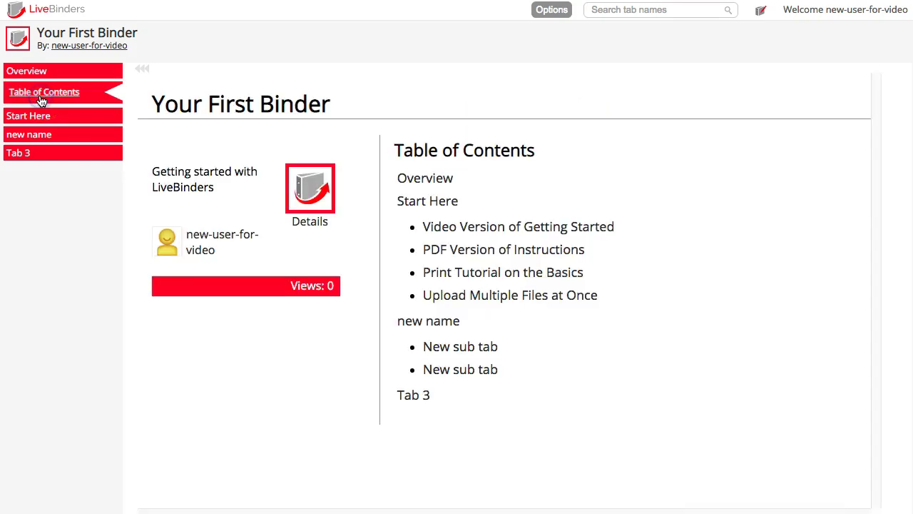
{"action": "left_click", "coordinate": [28, 138]}
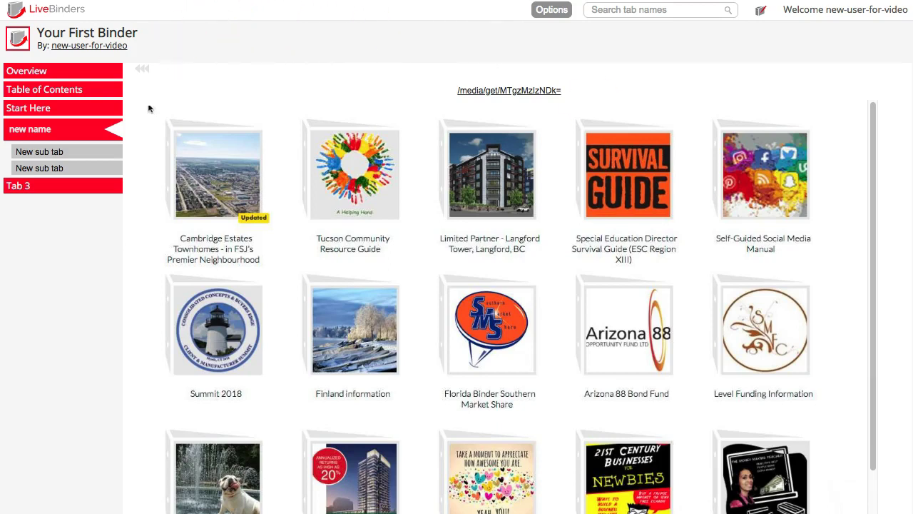
Step: Go to My Binders and open the footer's Bookmarklet page, dismissing the LiveBinder It popup
{"action": "left_click", "coordinate": [797, 36]}
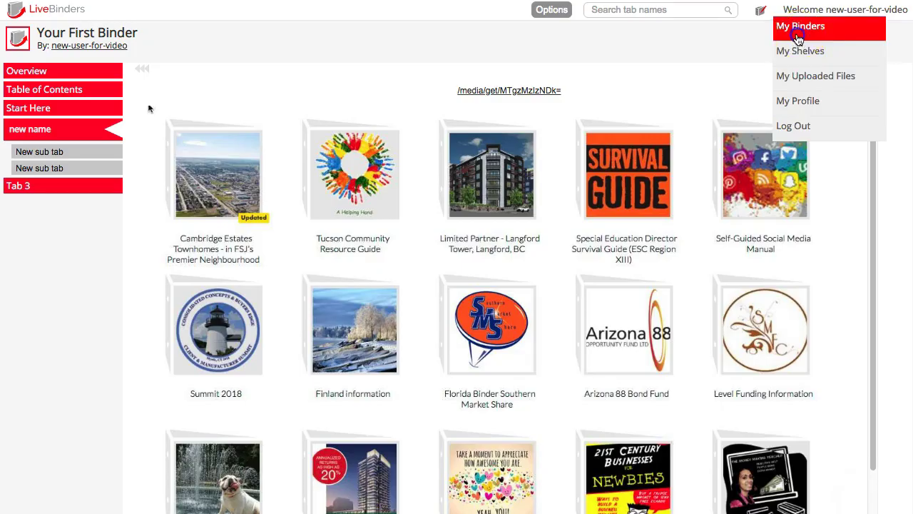
{"action": "left_click", "coordinate": [797, 39]}
{"action": "scroll", "coordinate": [761, 264], "scroll_direction": "down", "scroll_amount": 5}
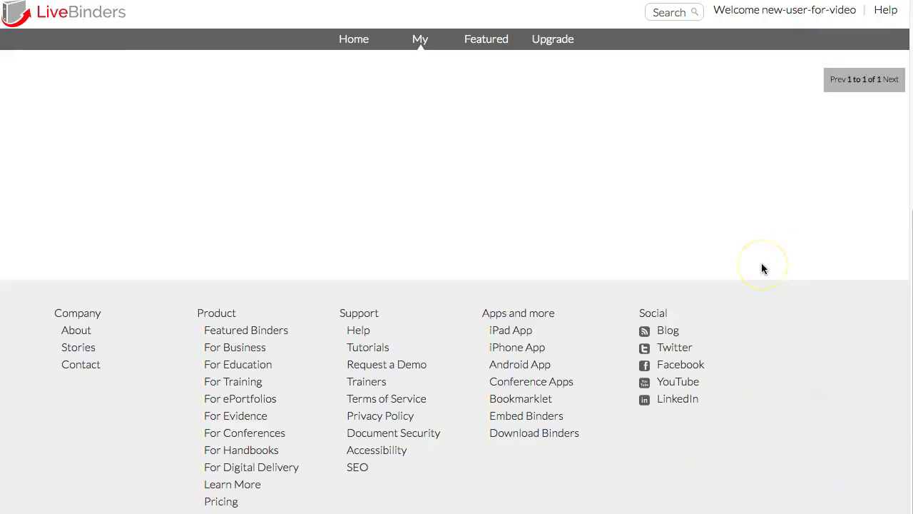
{"action": "left_click", "coordinate": [515, 400]}
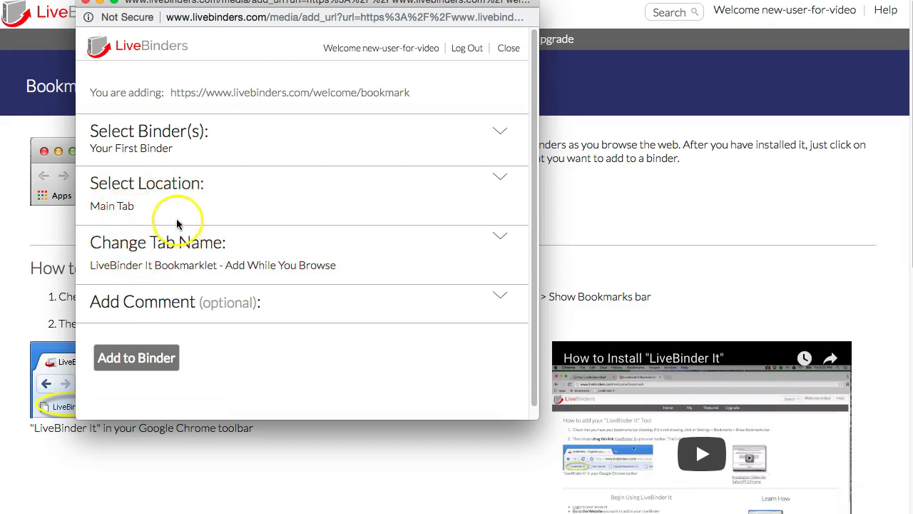
{"action": "left_click", "coordinate": [84, 4]}
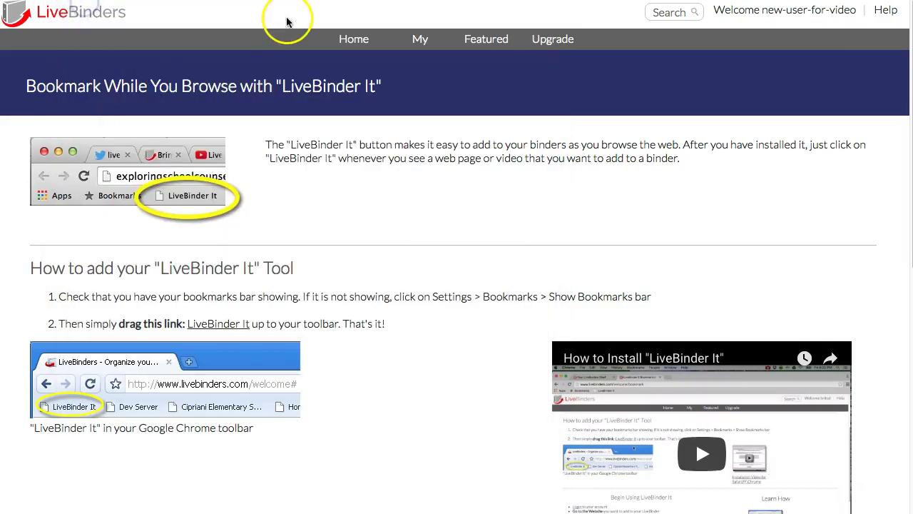
Step: Choose My Uploaded Files from the Welcome account menu
{"action": "left_click", "coordinate": [742, 16]}
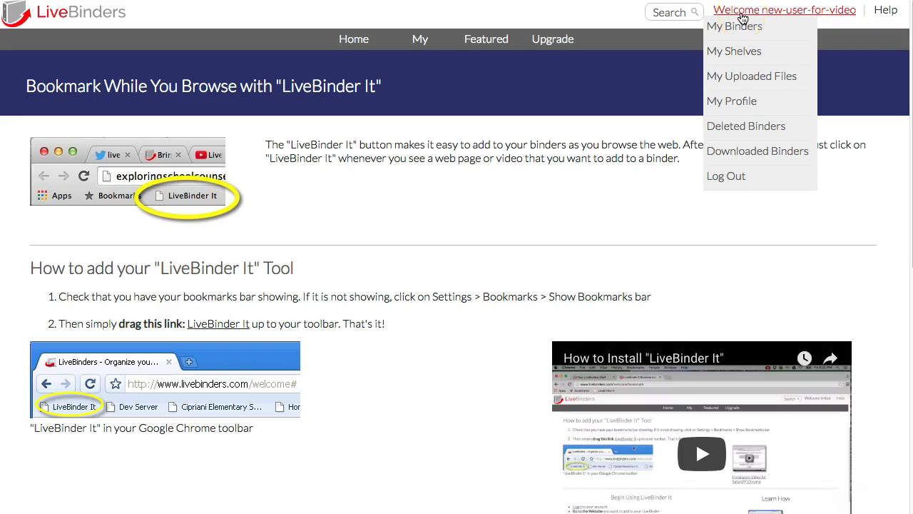
{"action": "left_click", "coordinate": [763, 83]}
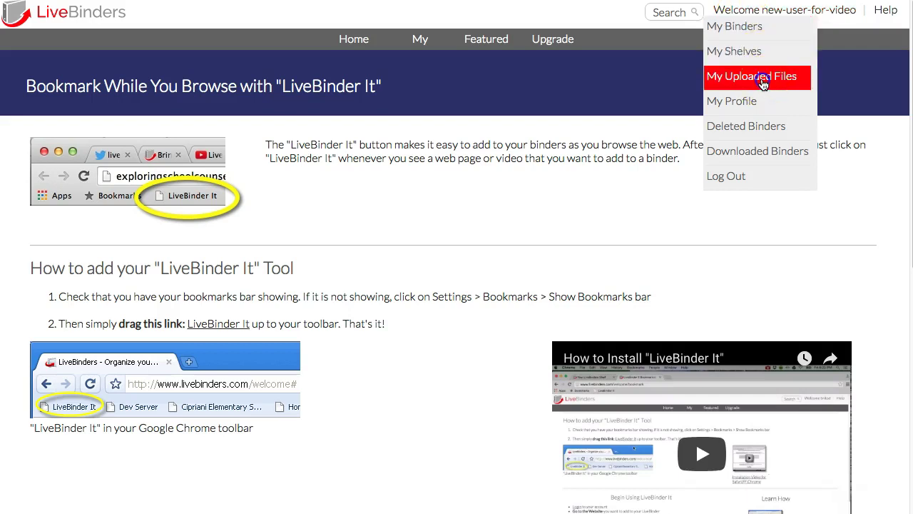